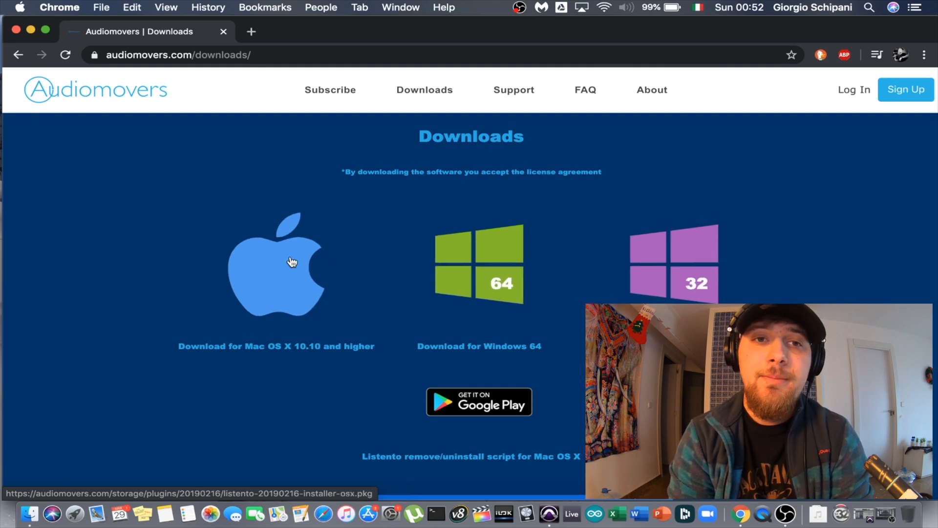
# Switch to the Audiomovers_Test_Tutorial session in Pro Tools and insert the Listento (stereo) plug-in on the Master 1 track.
pyautogui.click(31, 29)
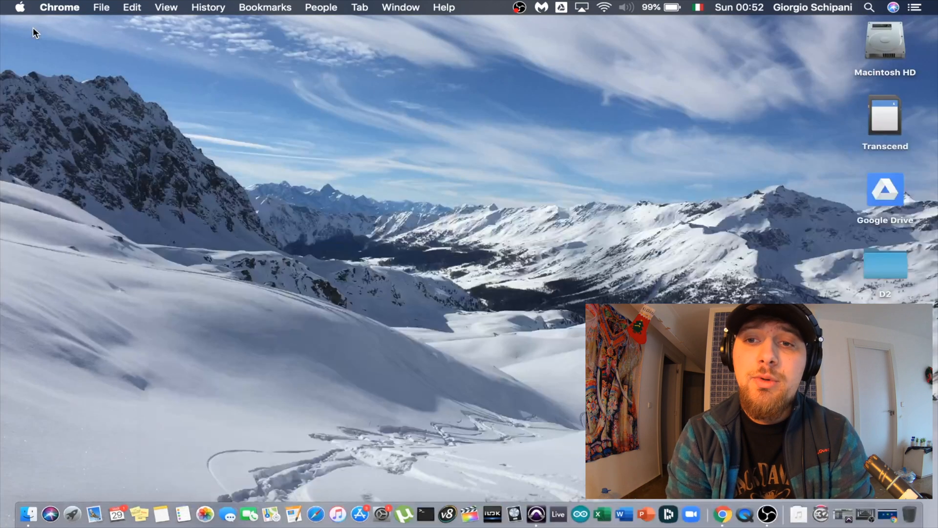
pyautogui.click(844, 516)
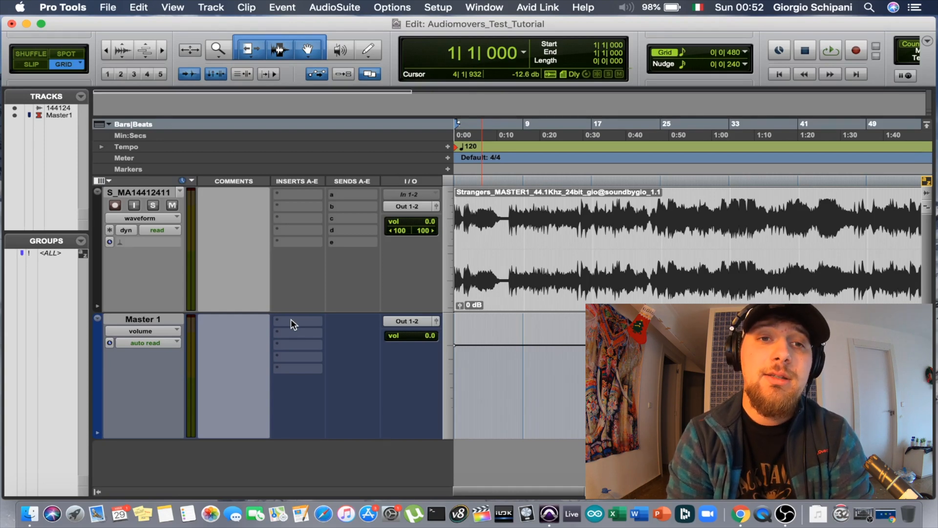
pyautogui.click(291, 321)
pyautogui.click(300, 299)
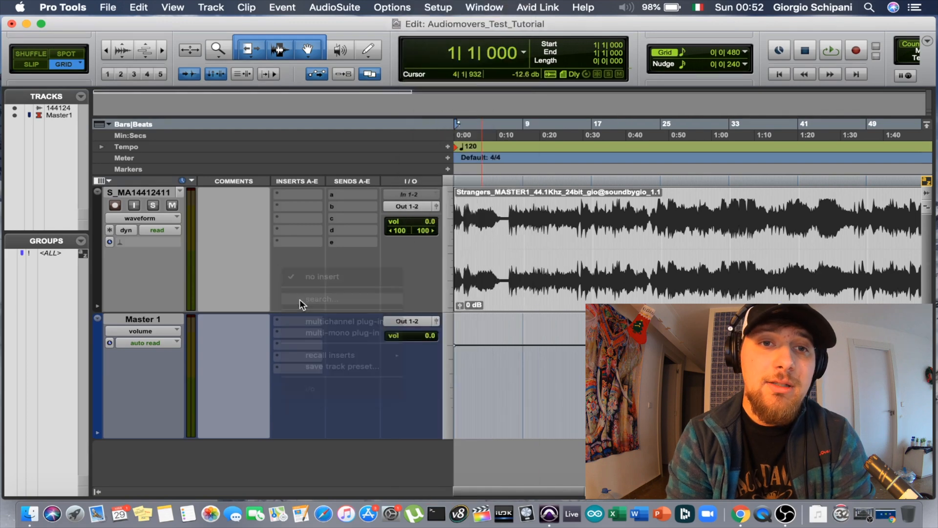
pyautogui.write('lis')
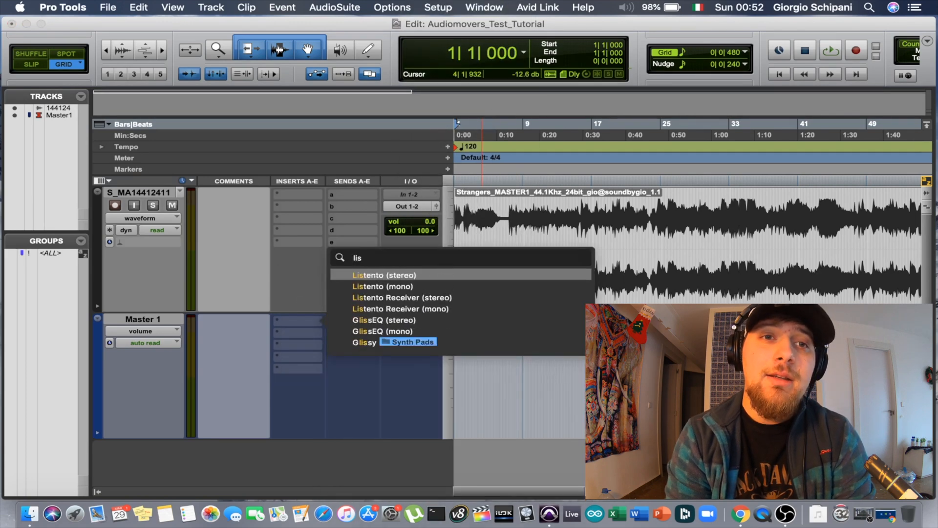
pyautogui.press('Return')
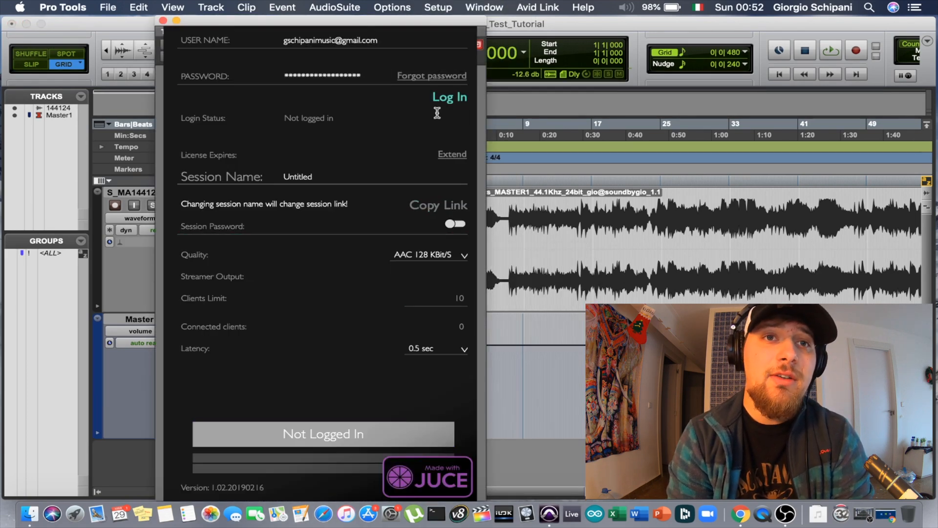
# Log in to Listento with the saved account and name the streaming session "Test Tutorial".
pyautogui.click(444, 97)
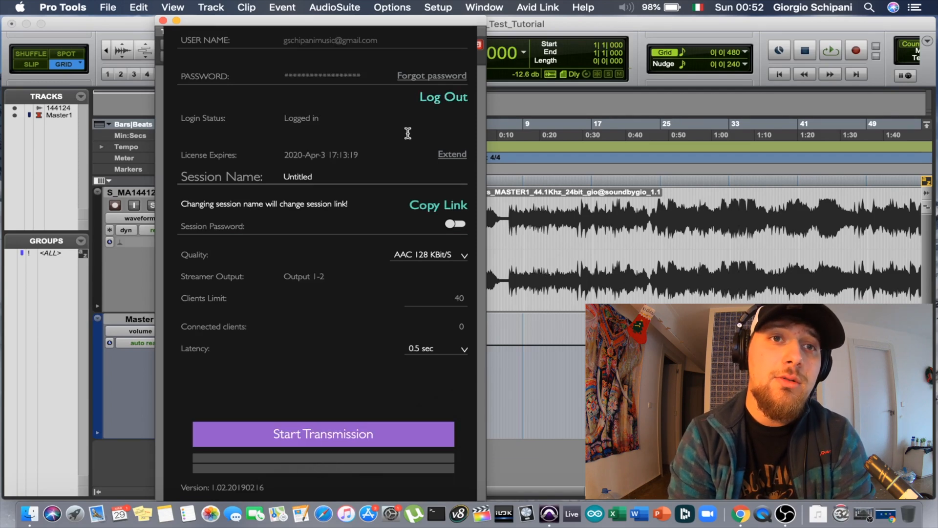
pyautogui.click(319, 176)
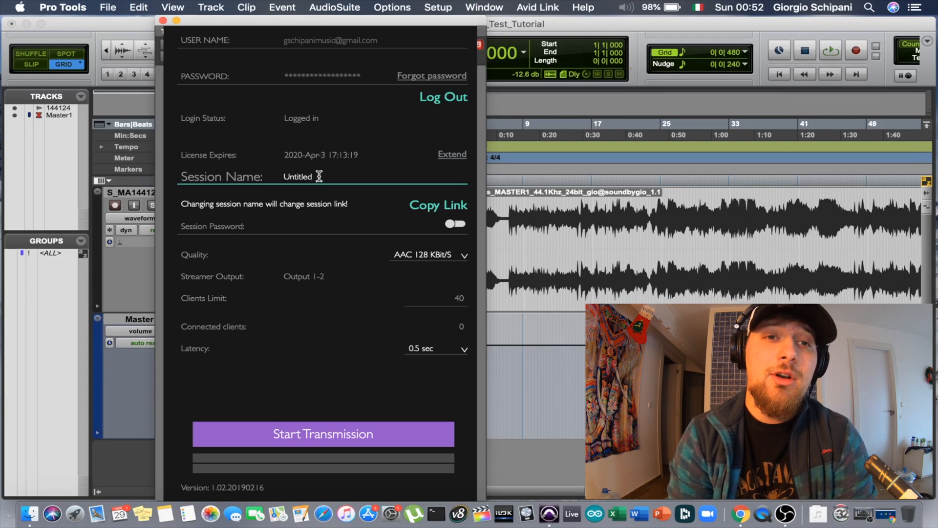
pyautogui.doubleClick(318, 175)
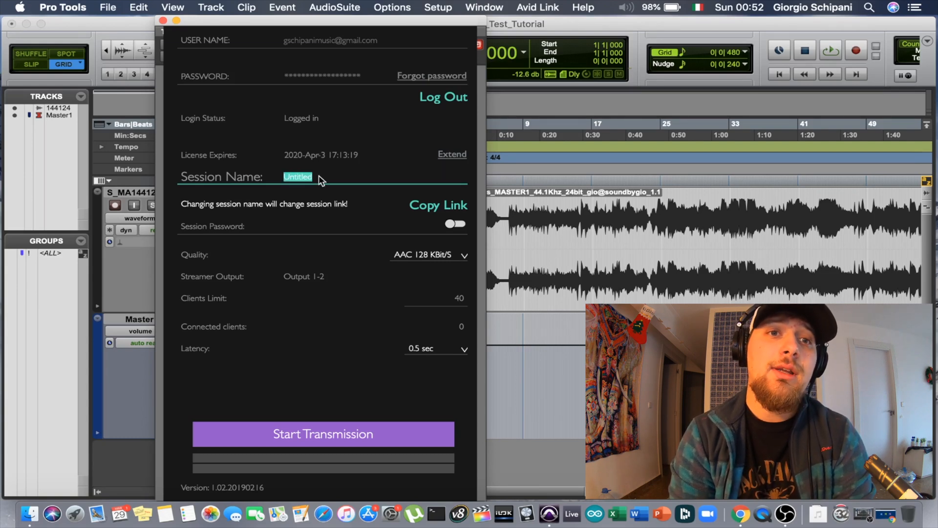
pyautogui.write('Test Tu')
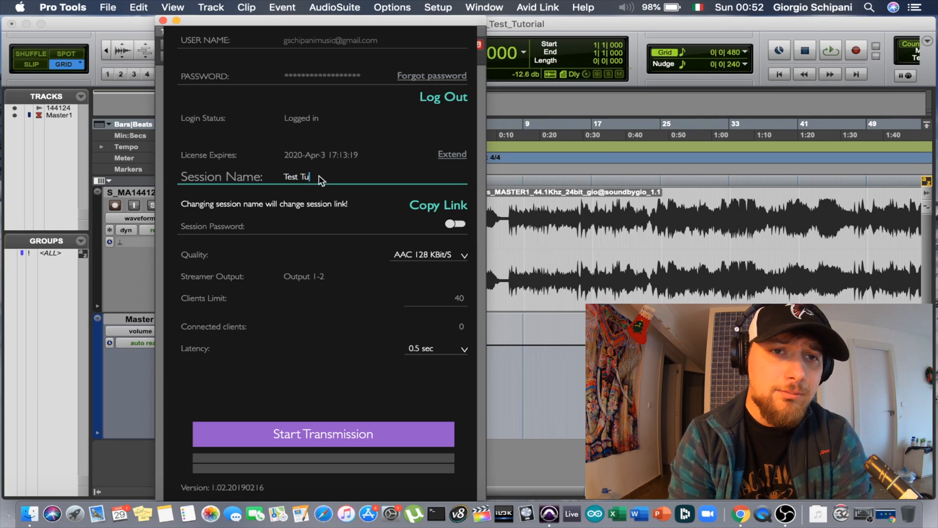
pyautogui.write('torial')
pyautogui.press('Tab')
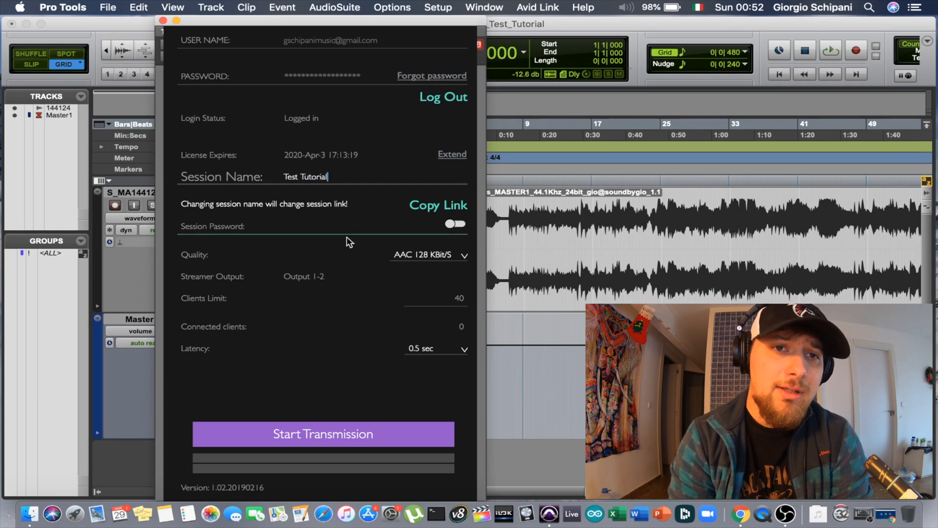
# Set the Listento stream quality to AAC 320 KBit/S with a latency of 0.5 sec.
pyautogui.click(420, 256)
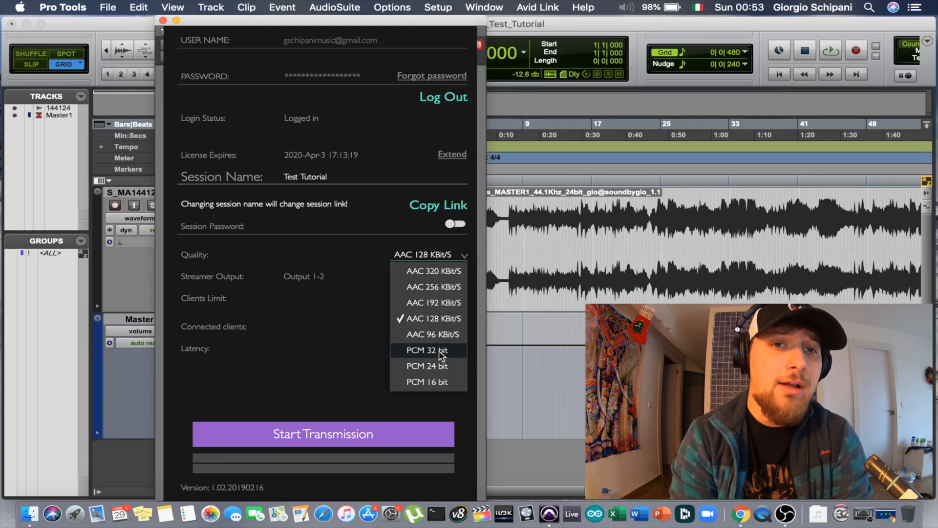
pyautogui.click(444, 272)
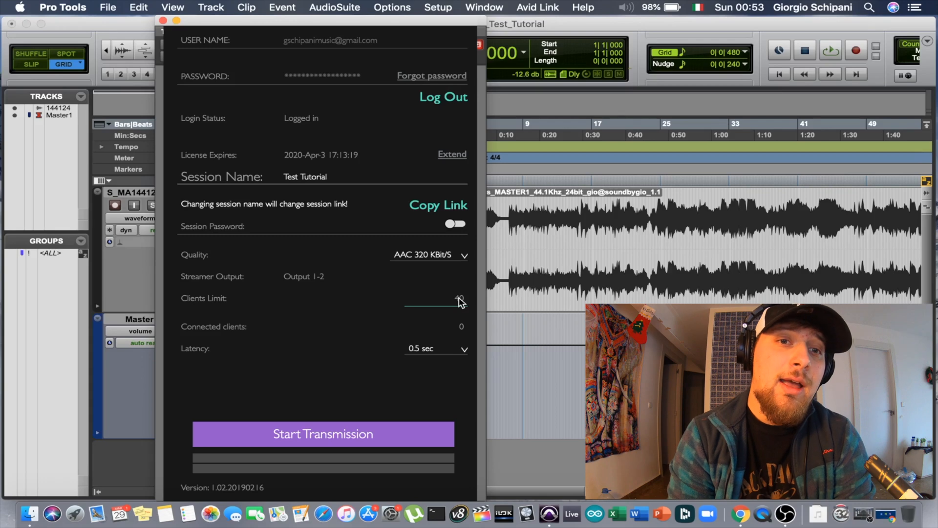
pyautogui.click(451, 351)
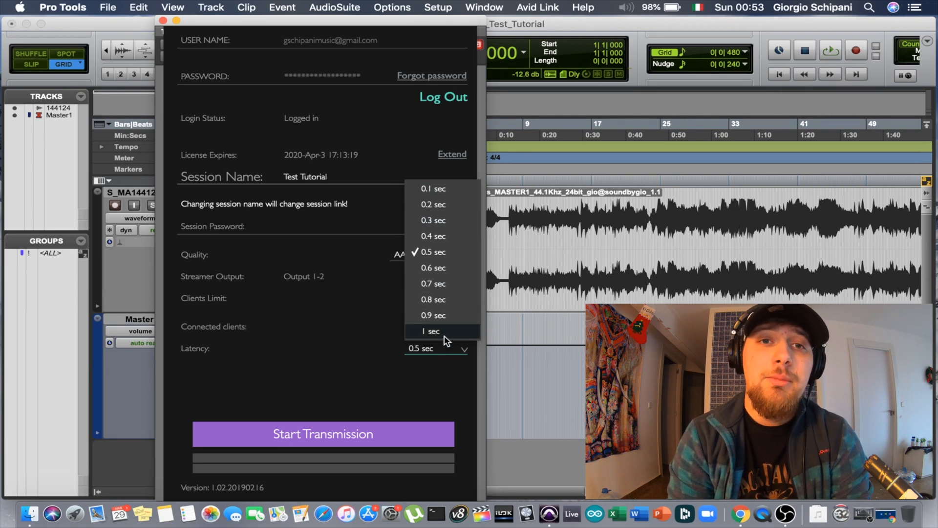
pyautogui.click(430, 251)
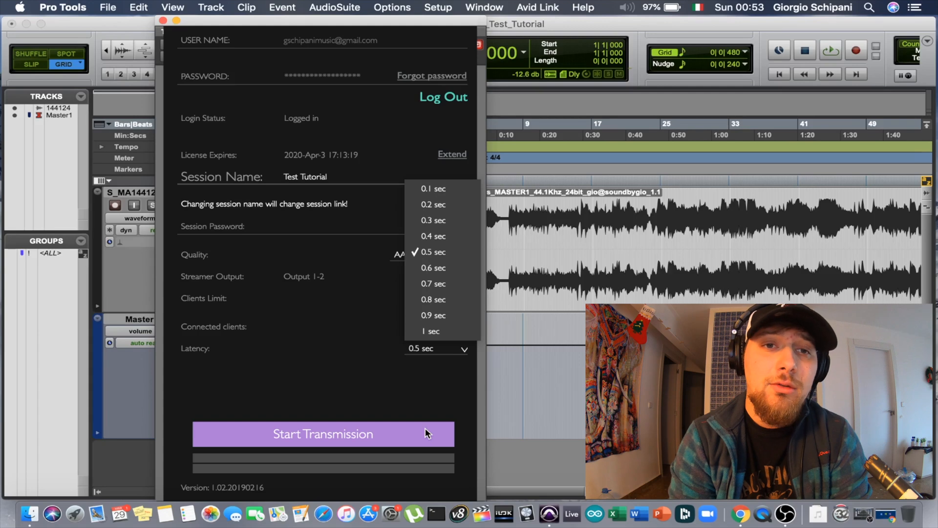
pyautogui.click(424, 400)
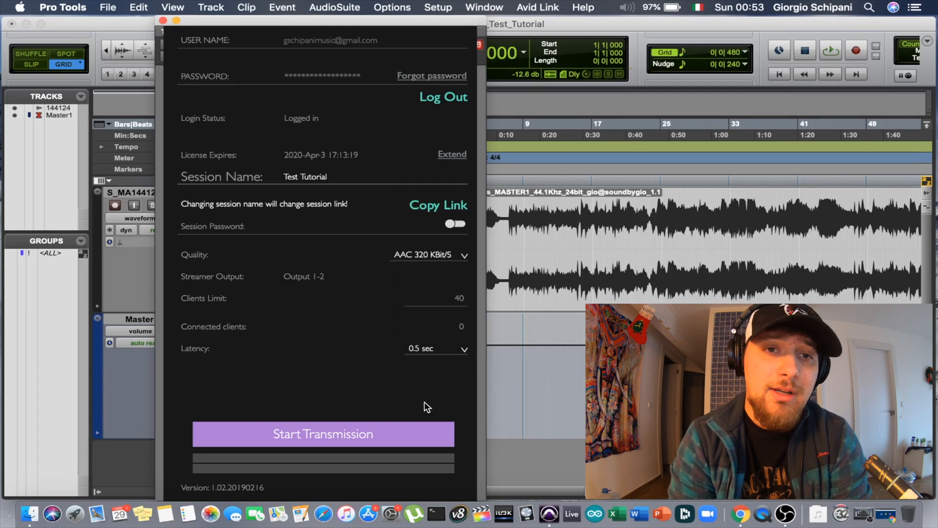
# Start the Listento transmission and briefly play the session to check the outgoing signal.
pyautogui.click(424, 430)
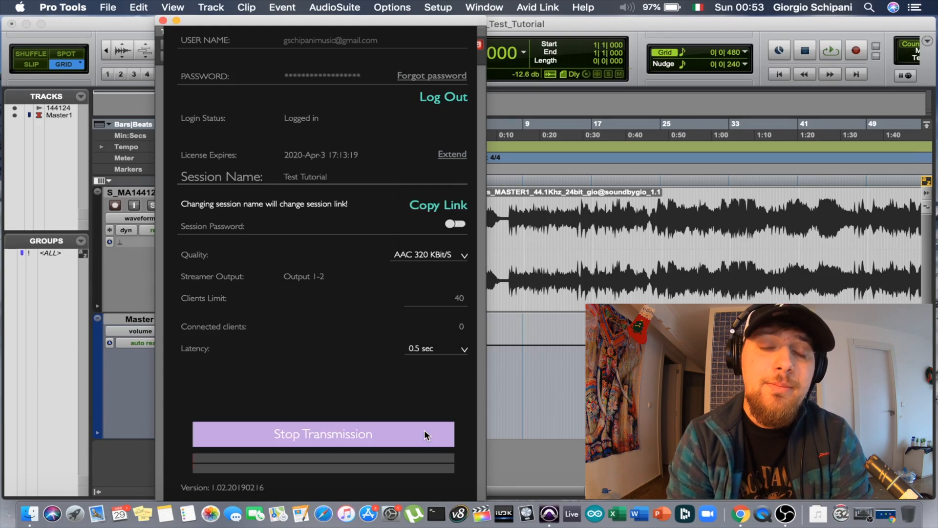
pyautogui.press('space')
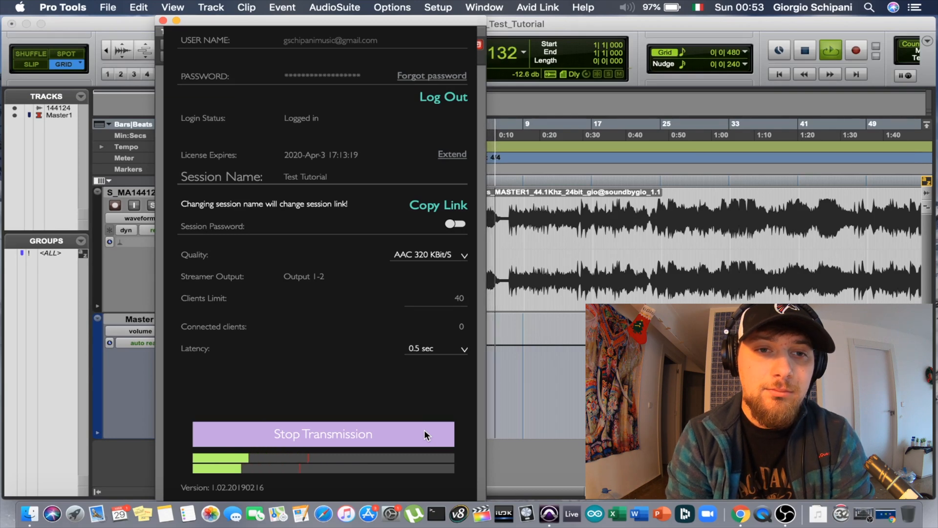
pyautogui.press('space')
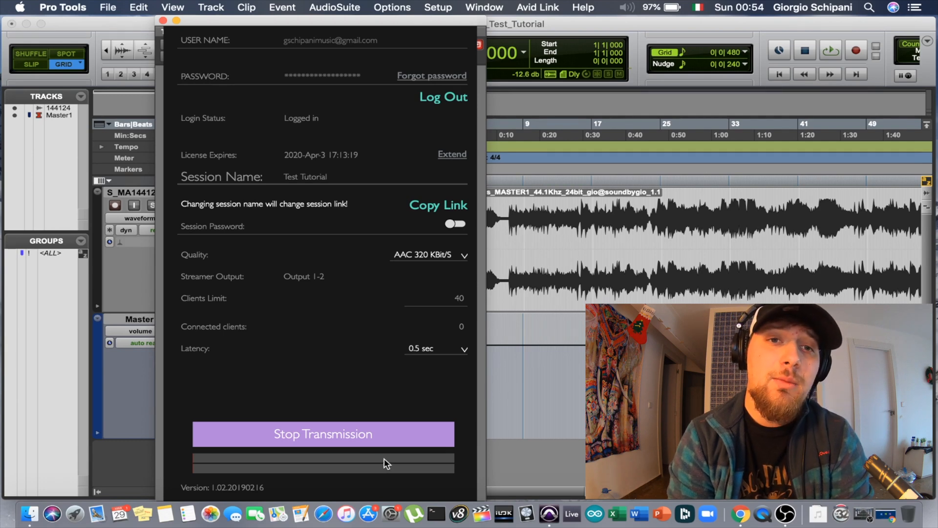
# Copy the Listento session link and open it in a new Chrome tab.
pyautogui.click(438, 204)
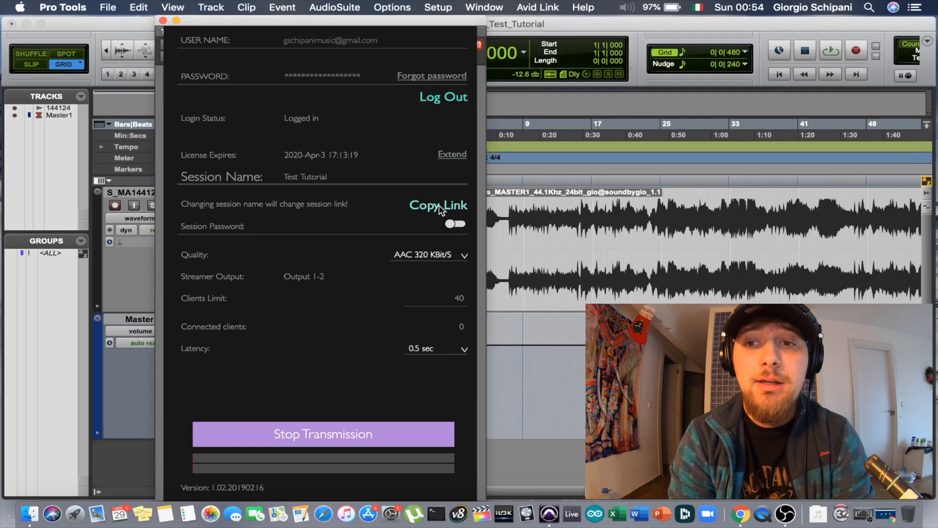
pyautogui.click(888, 519)
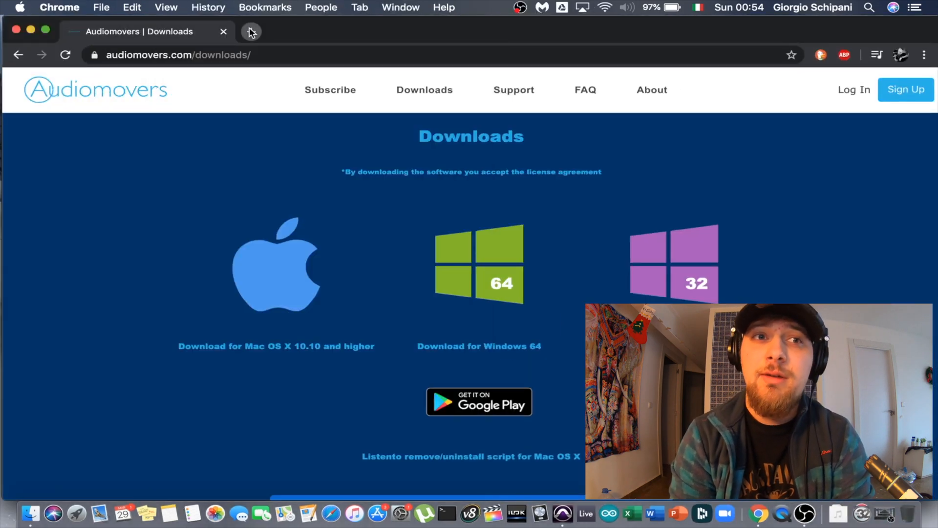
pyautogui.click(251, 31)
pyautogui.press('super+v')
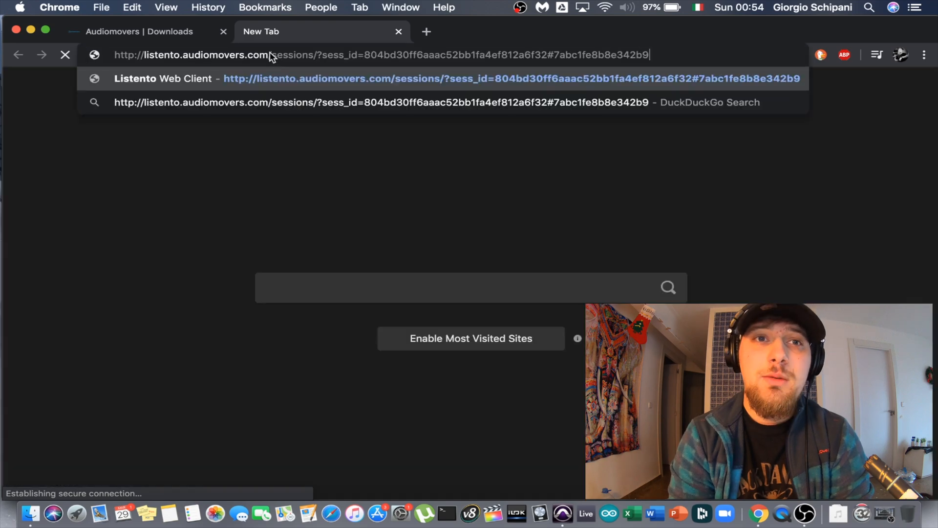
pyautogui.press('Return')
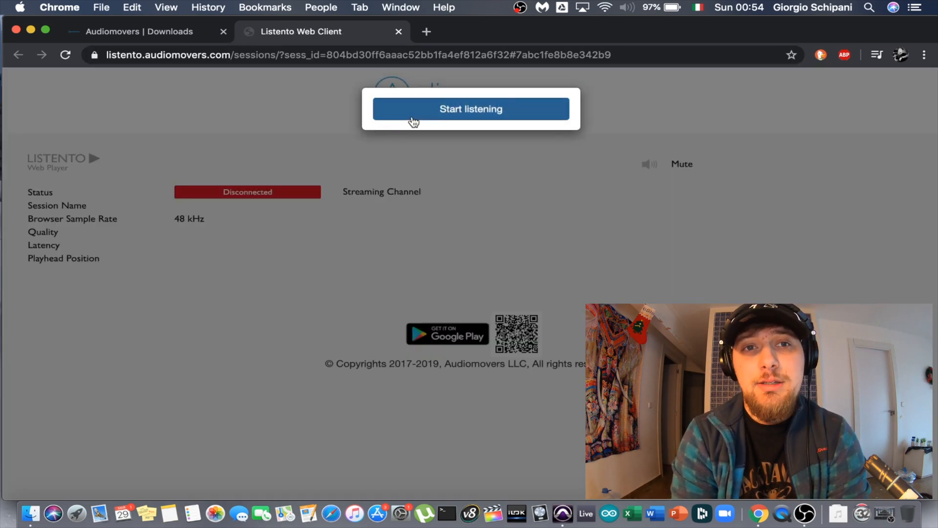
# Start listening to the stream in the Listento web player and mute its audio.
pyautogui.click(413, 122)
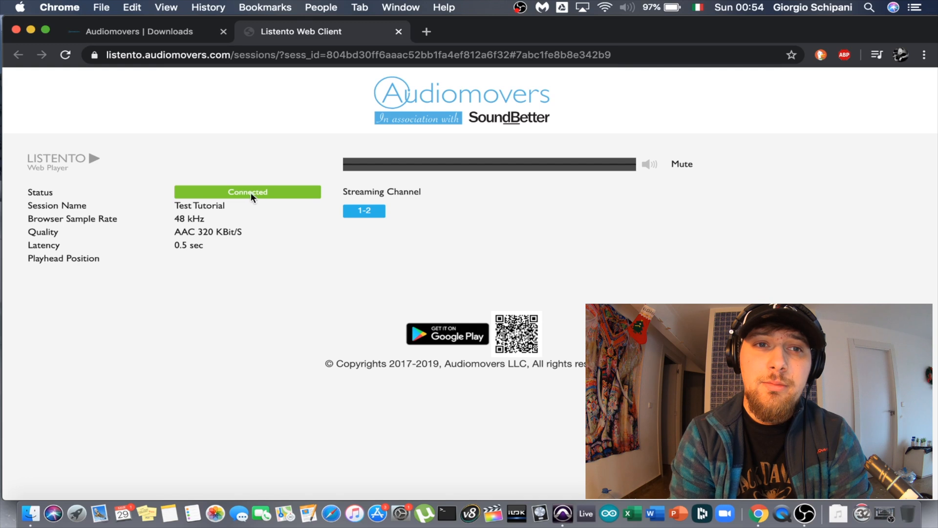
pyautogui.moveTo(240, 204); pyautogui.dragTo(188, 219)
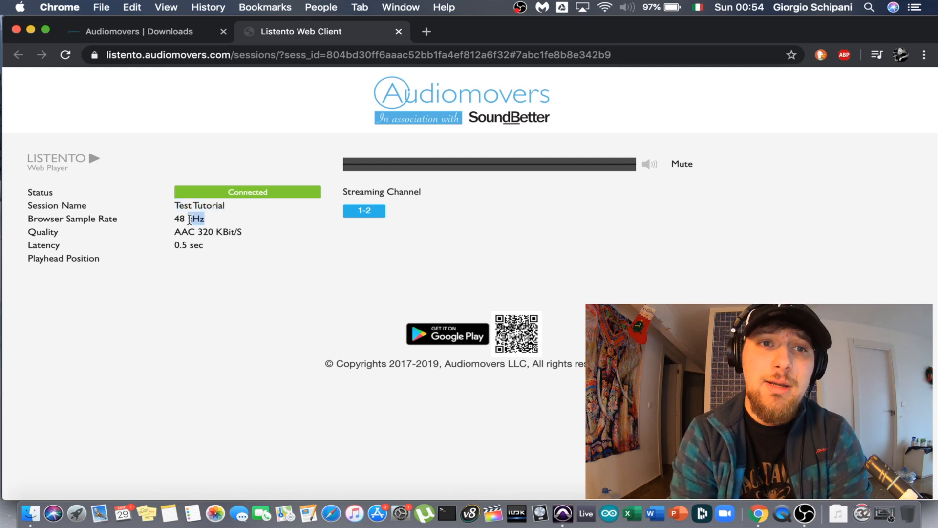
pyautogui.click(680, 165)
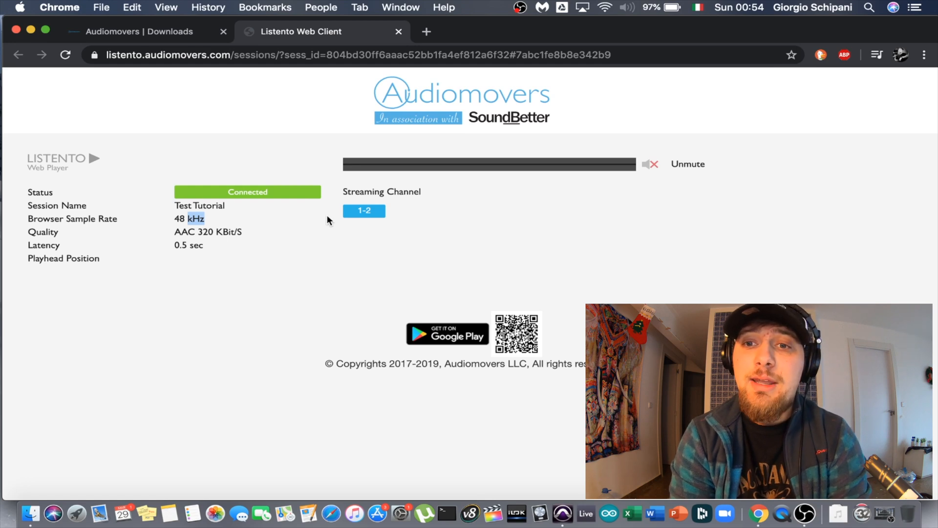
# Play the session in Pro Tools and return to Chrome to check the web player's level meters.
pyautogui.press('super+Tab')
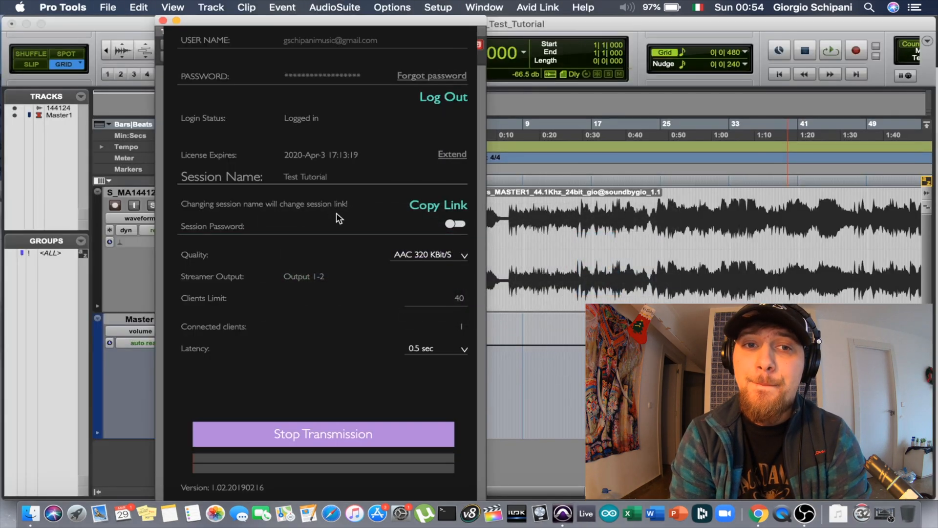
pyautogui.press('space')
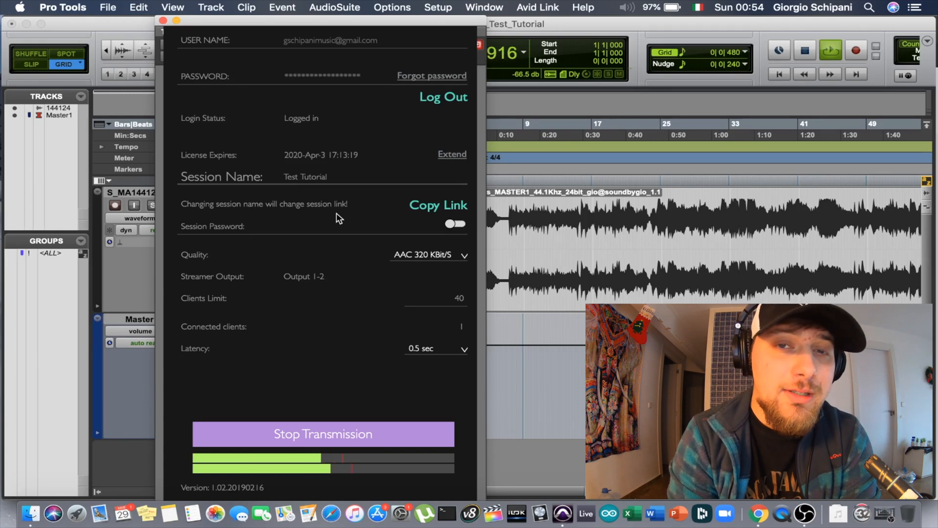
pyautogui.press('super+Tab')
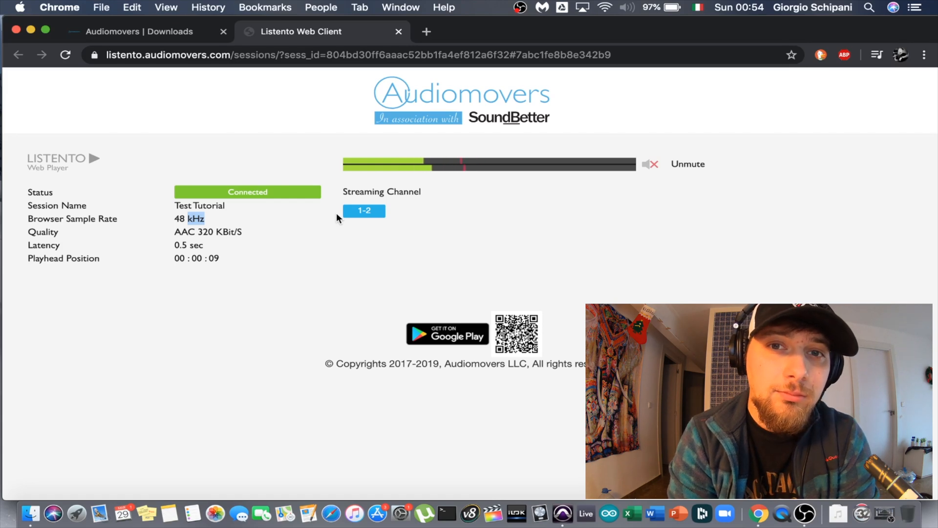
# Play the Pro Tools session from bar 24, compare its playhead position with the web player in Chrome, and stop playback.
pyautogui.press('super+Tab')
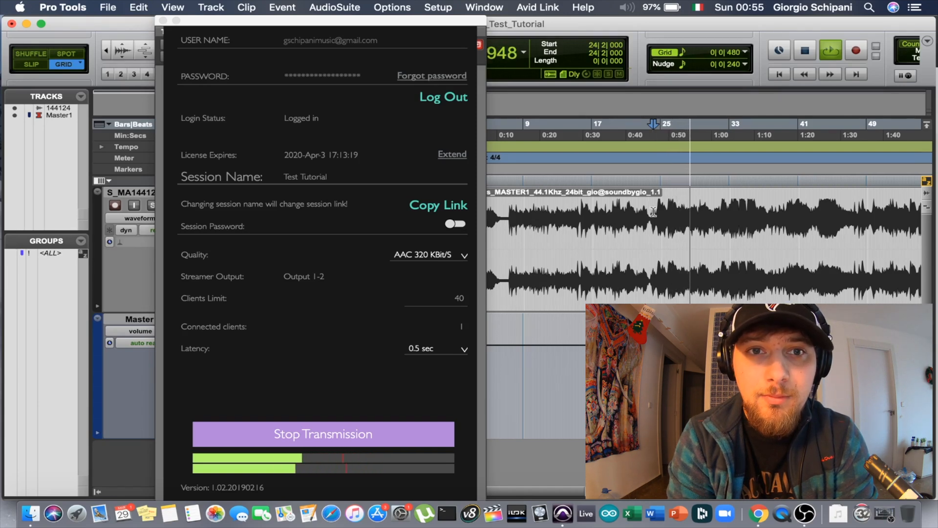
pyautogui.press('super+Tab')
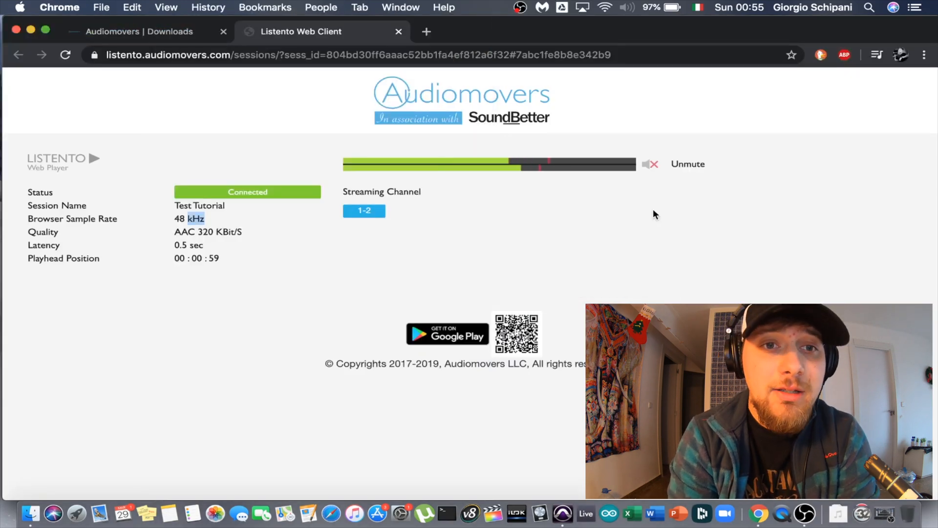
pyautogui.press('super+Tab')
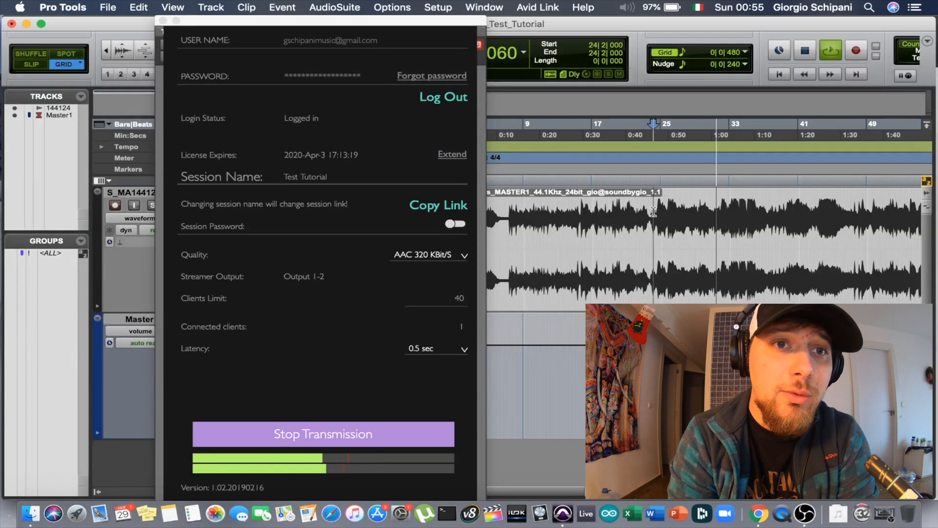
pyautogui.press('space')
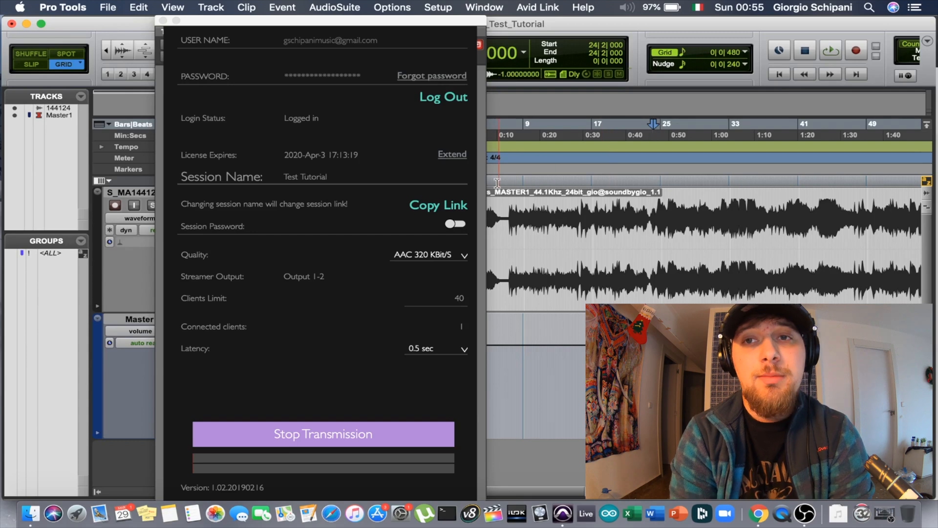
# Close the Listento plug-in window and minimize the Pro Tools and Chrome windows.
pyautogui.click(165, 23)
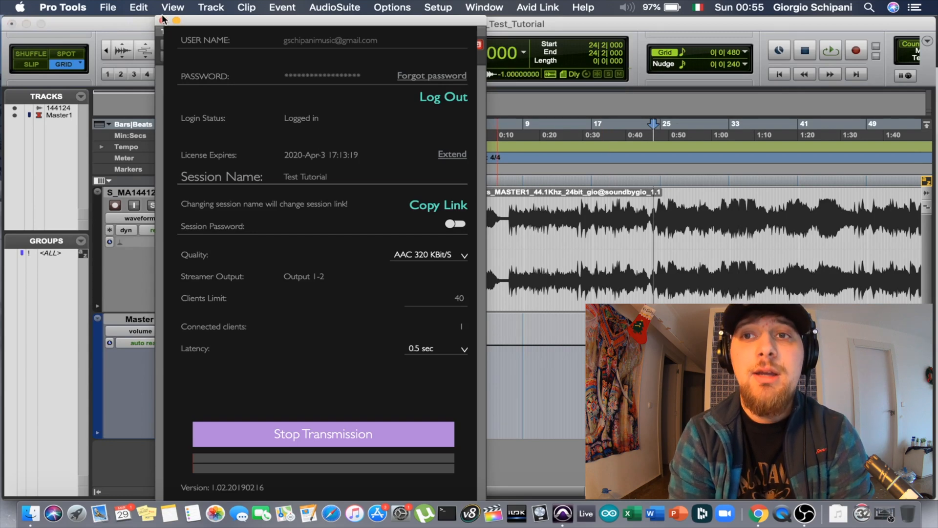
pyautogui.click(163, 21)
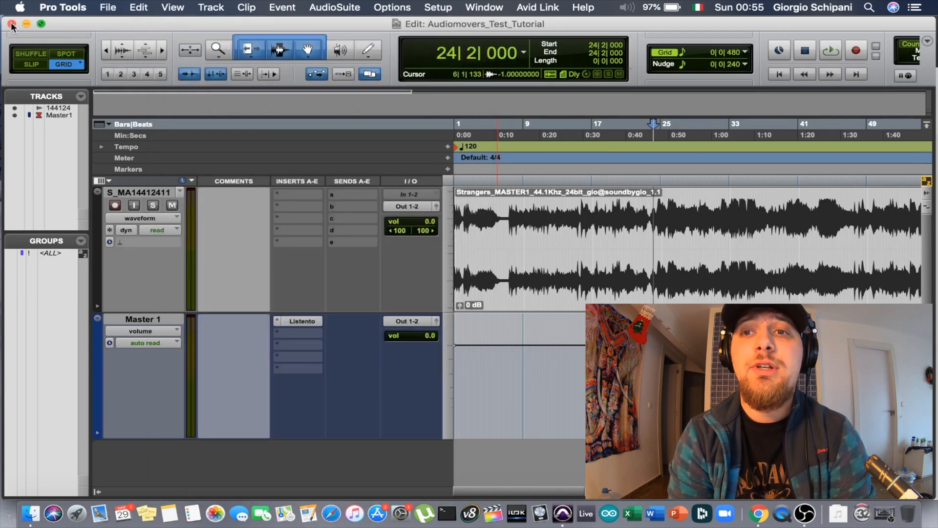
pyautogui.click(26, 23)
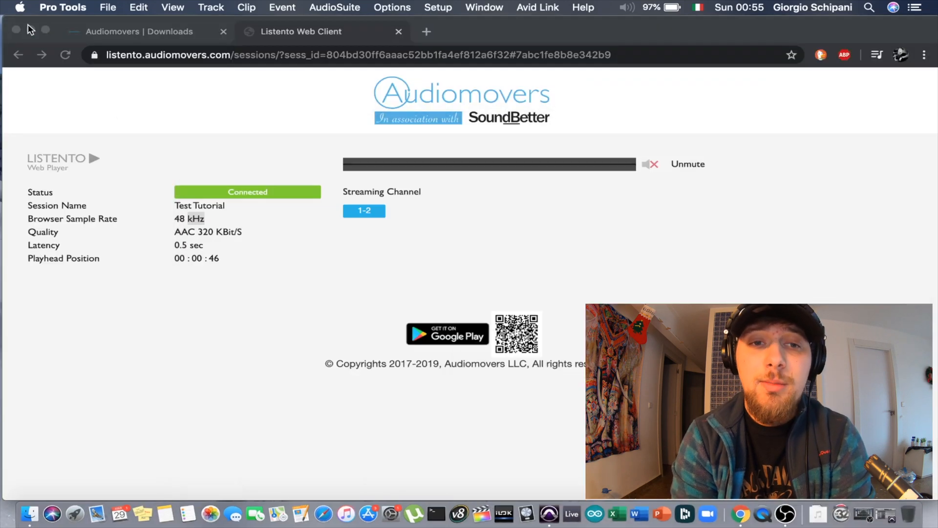
pyautogui.click(30, 31)
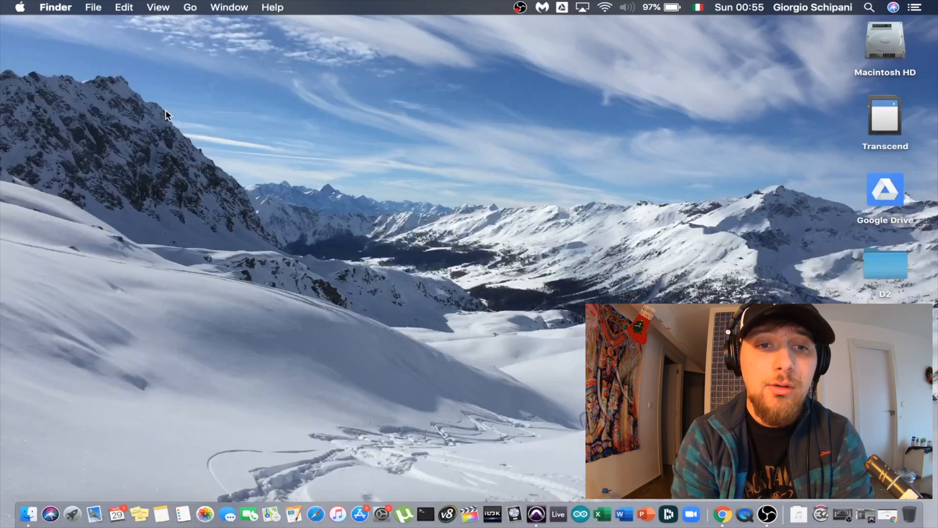